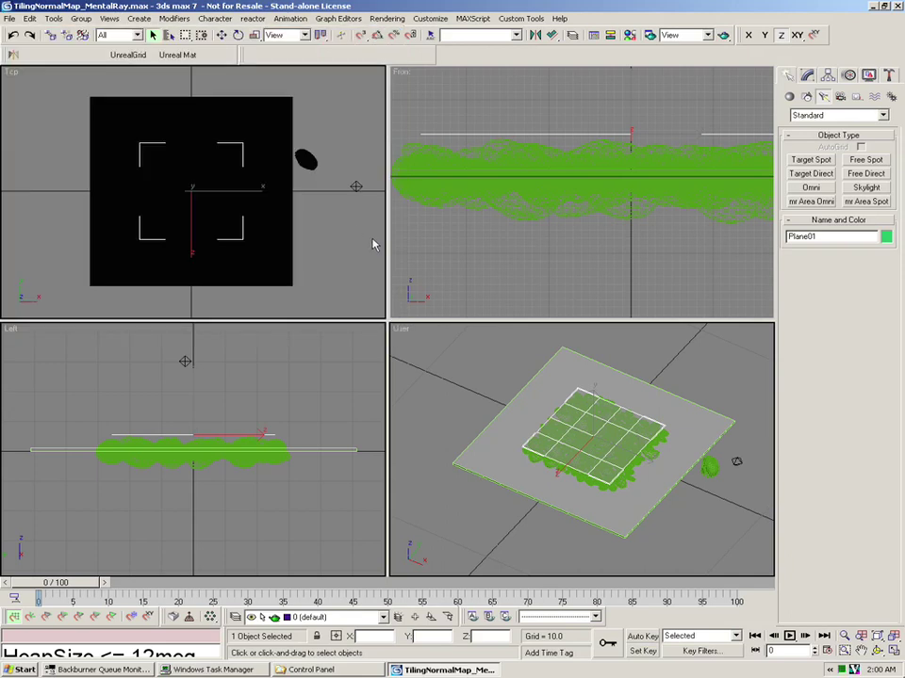
View the image file Plane01AmbientOcc.tga and move its window clear of the perspective view
{"action": "left_click", "coordinate": [8, 18]}
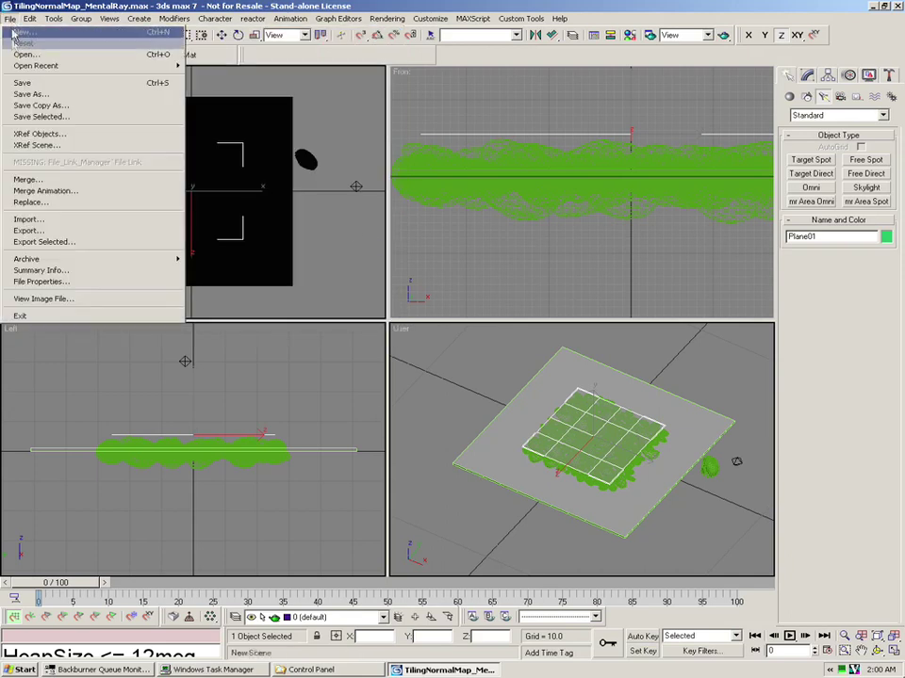
{"action": "left_click", "coordinate": [52, 299]}
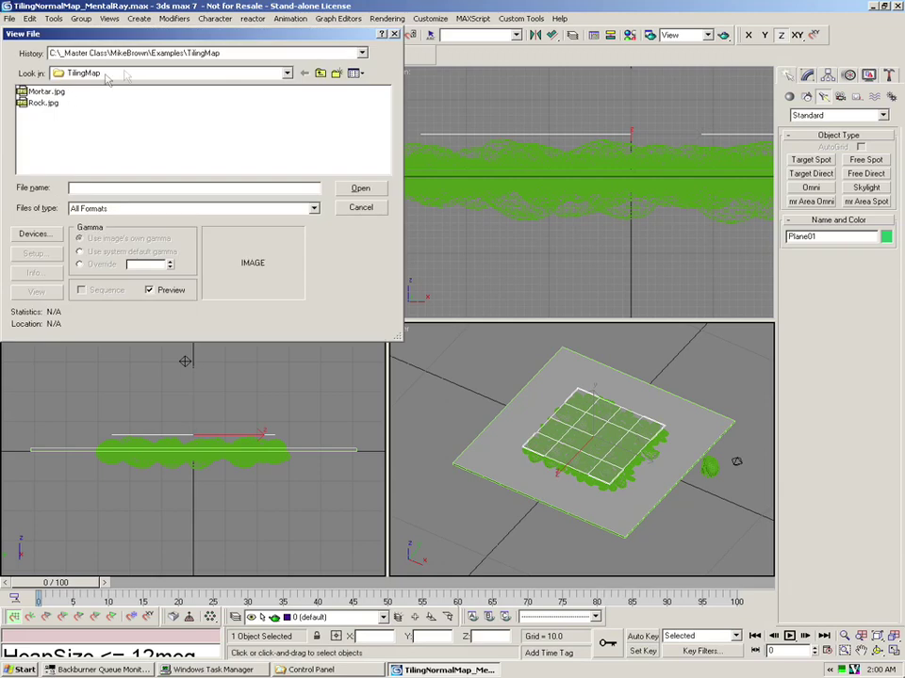
{"action": "left_click", "coordinate": [319, 75]}
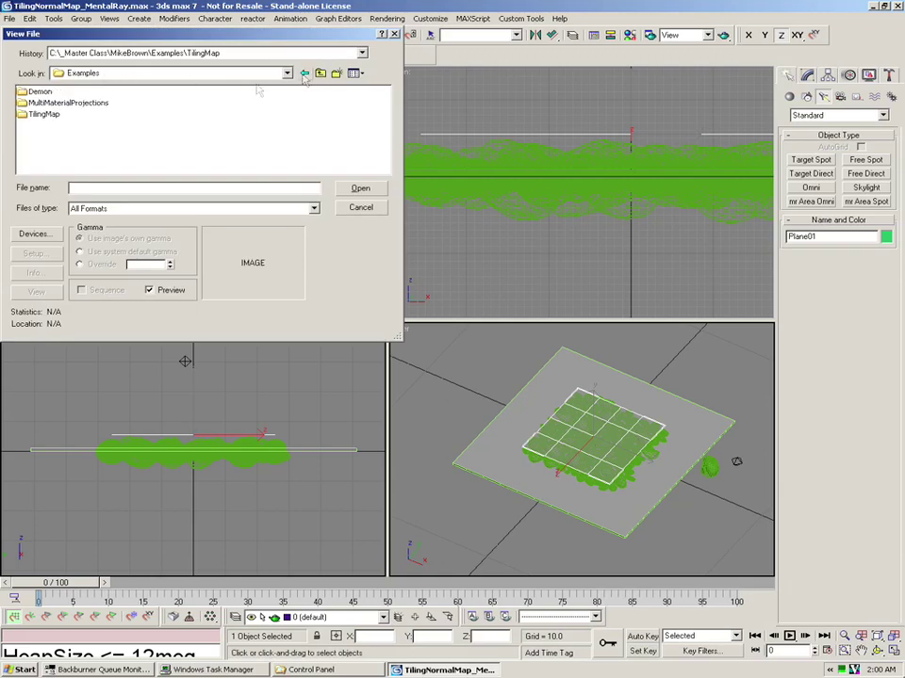
{"action": "left_click", "coordinate": [305, 73]}
{"action": "left_click", "coordinate": [85, 126]}
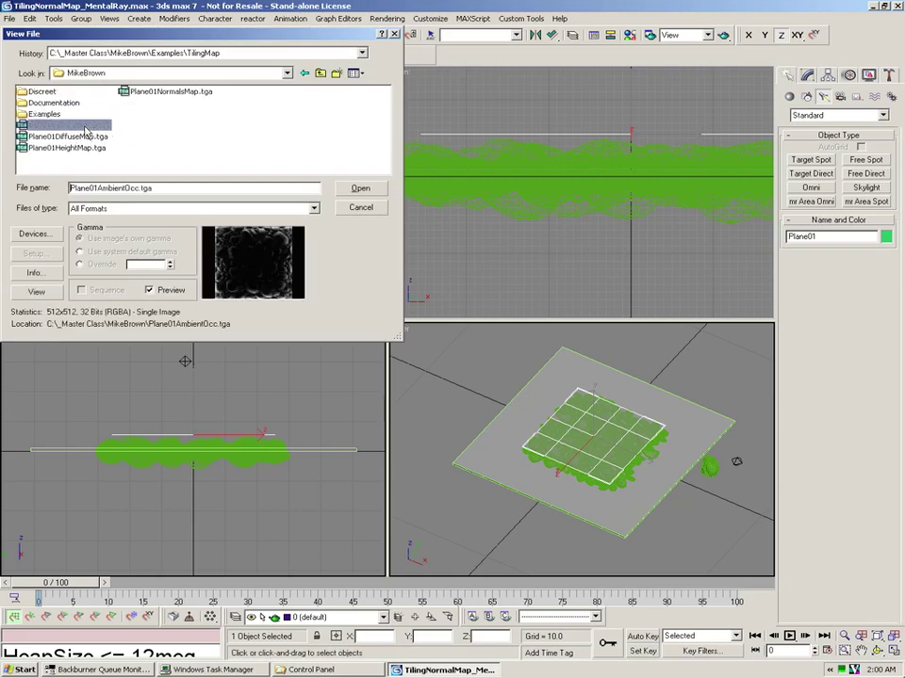
{"action": "left_click", "coordinate": [355, 189]}
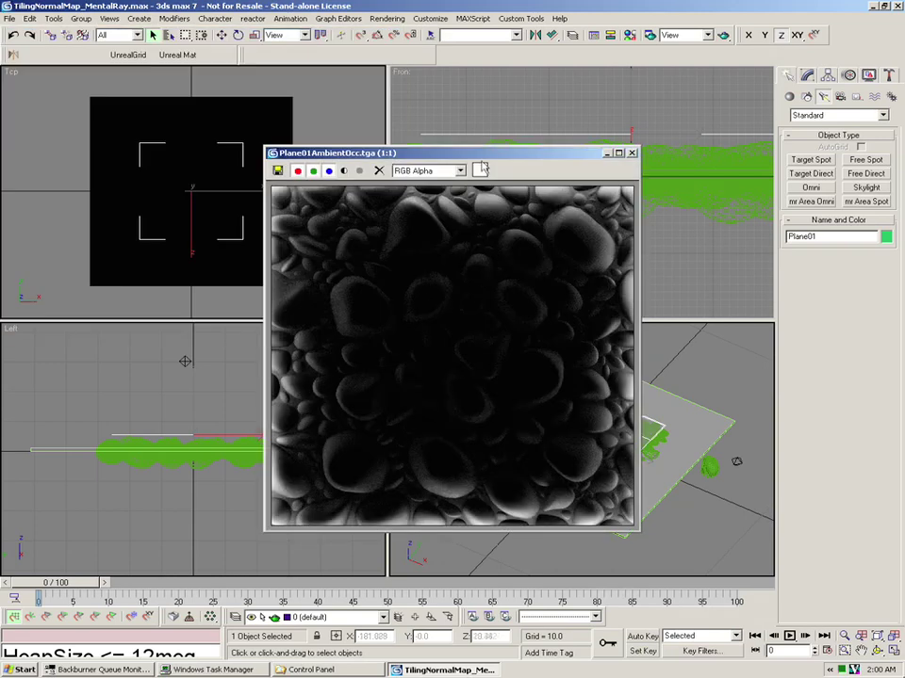
{"action": "left_click_drag", "start_coordinate": [478, 153], "coordinate": [499, 93]}
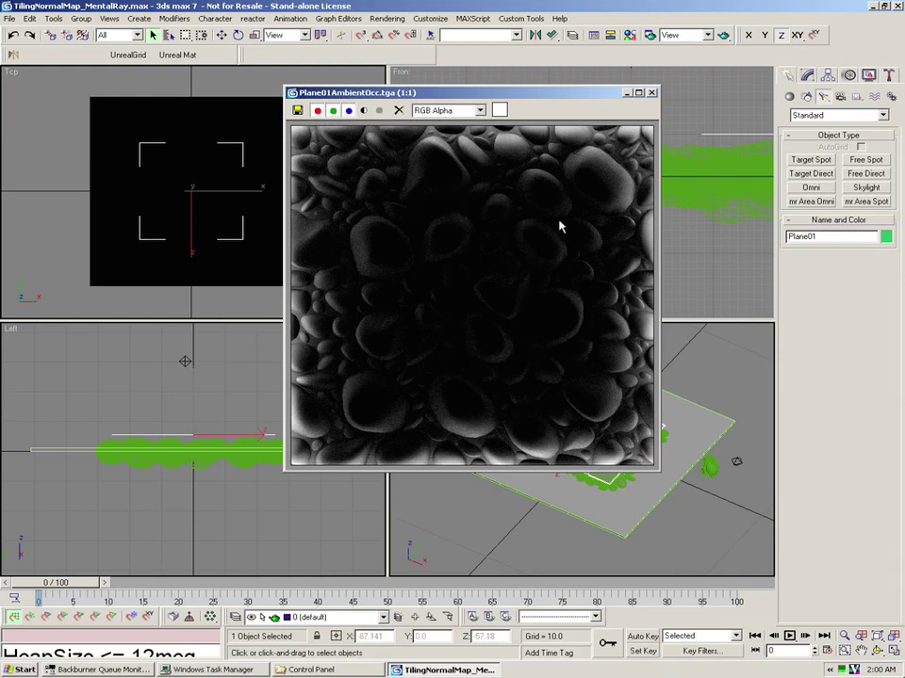
{"action": "left_click_drag", "start_coordinate": [396, 93], "coordinate": [170, 91]}
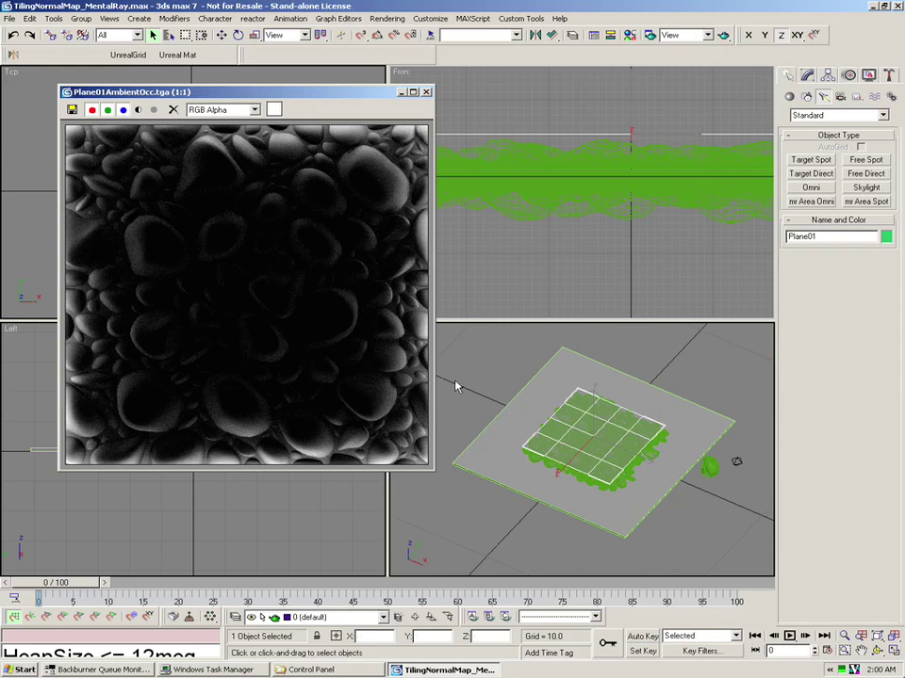
Review the rendering control options, such as camera visibility and shadow casting, in the object properties of Plane01
{"action": "right_click", "coordinate": [581, 421]}
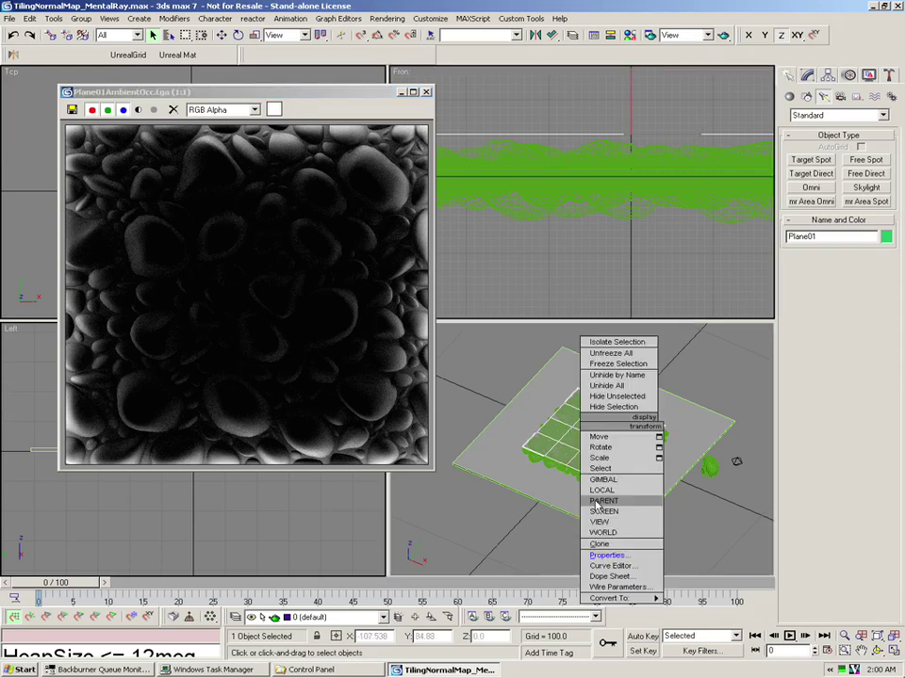
{"action": "left_click", "coordinate": [607, 555]}
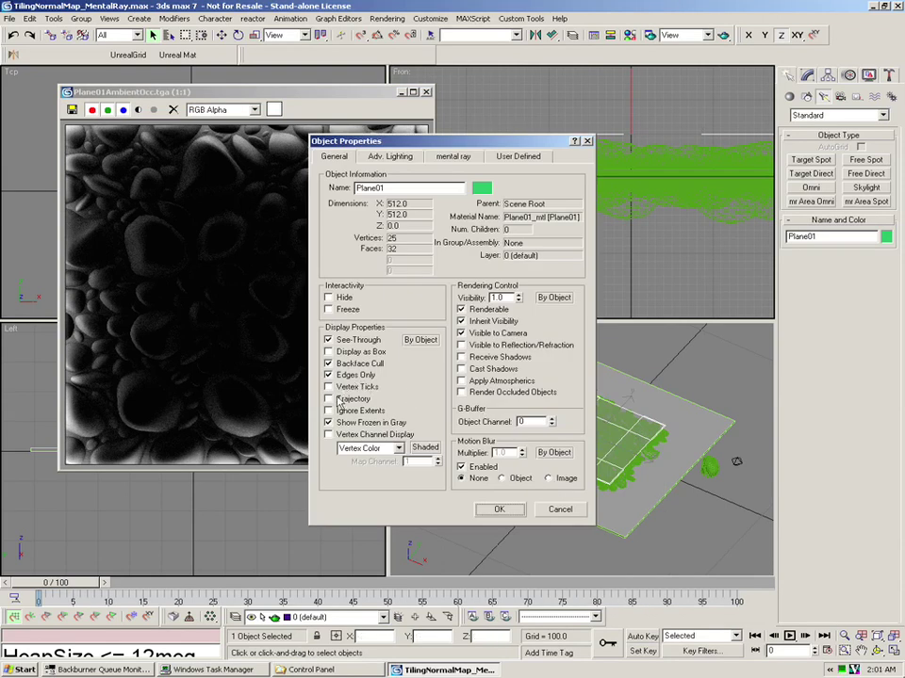
{"action": "left_click", "coordinate": [461, 335]}
{"action": "left_click", "coordinate": [461, 334]}
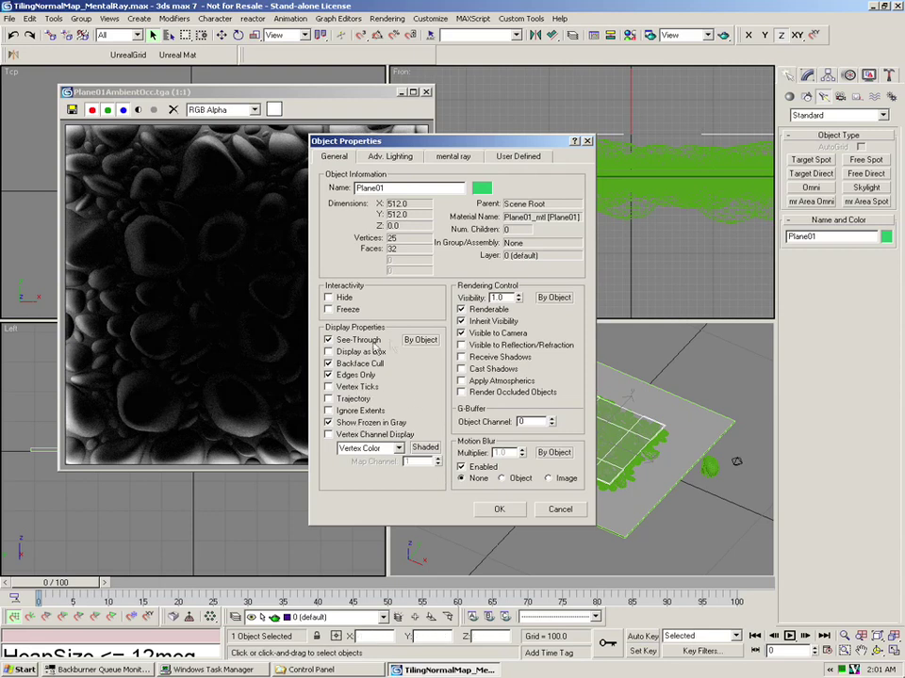
{"action": "left_click", "coordinate": [461, 332]}
{"action": "left_click", "coordinate": [499, 509]}
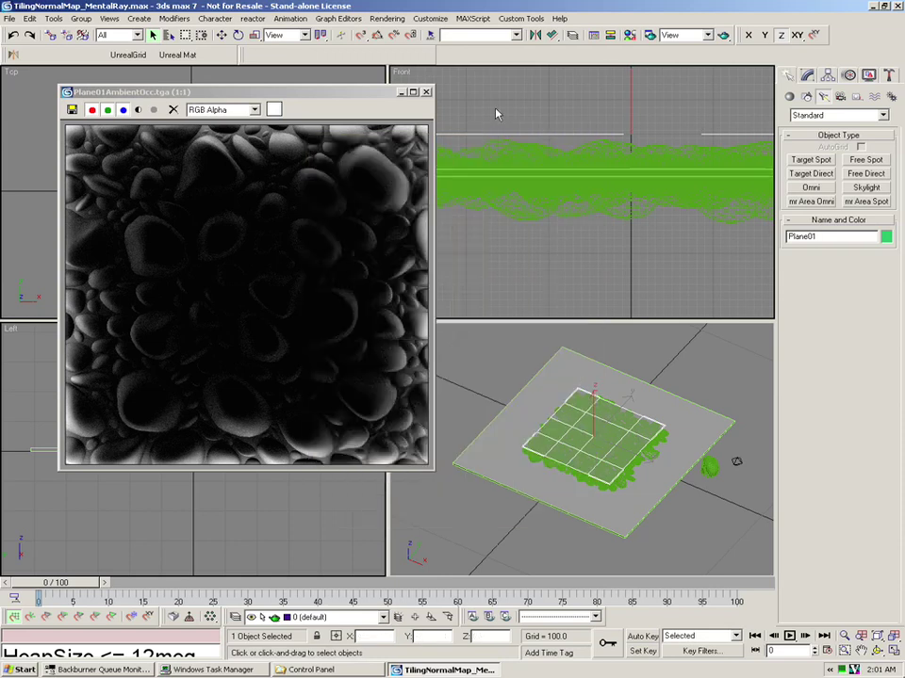
Disable shadows in the Shadows & Displacement settings of the mental ray renderer
{"action": "left_click", "coordinate": [649, 35]}
{"action": "left_click", "coordinate": [619, 118]}
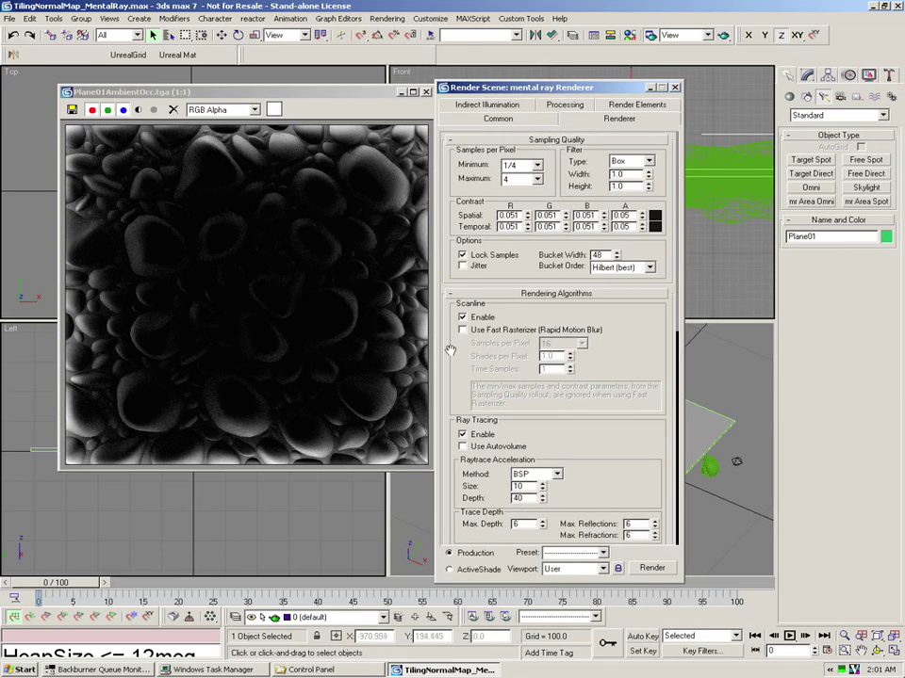
{"action": "scroll", "coordinate": [452, 316], "scroll_direction": "down", "scroll_amount": 4}
{"action": "scroll", "coordinate": [452, 306], "scroll_direction": "down", "scroll_amount": 2}
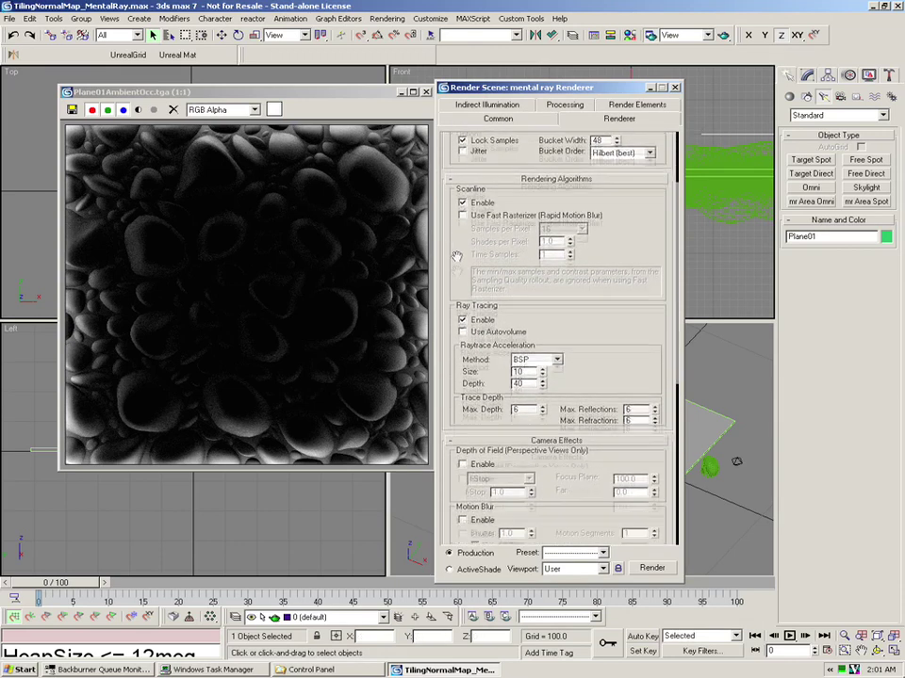
{"action": "left_click_drag", "start_coordinate": [457, 338], "coordinate": [457, 300]}
{"action": "scroll", "coordinate": [457, 306], "scroll_direction": "down", "scroll_amount": 4}
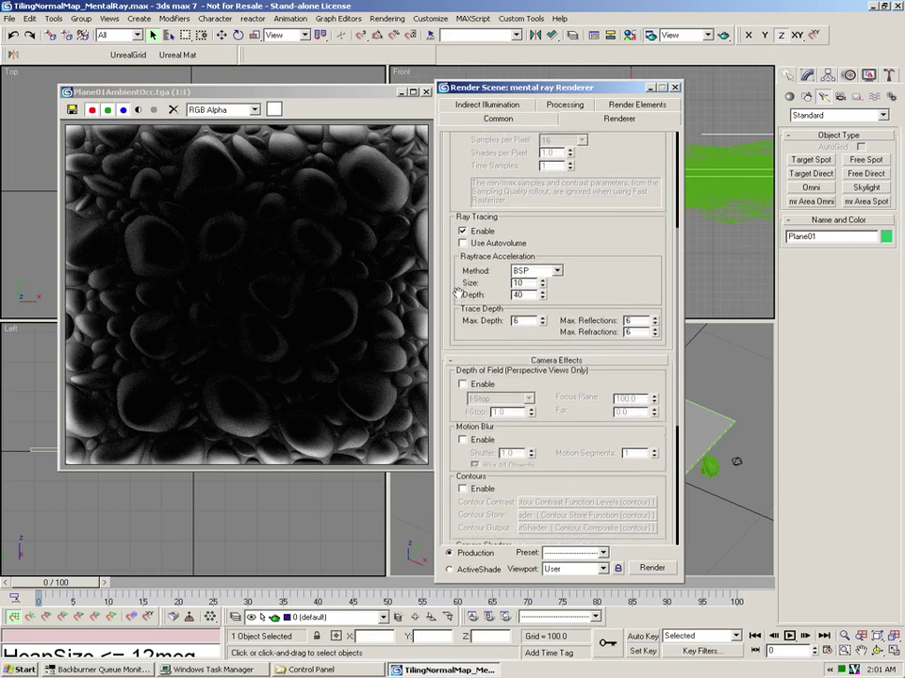
{"action": "scroll", "coordinate": [457, 356], "scroll_direction": "down", "scroll_amount": 6}
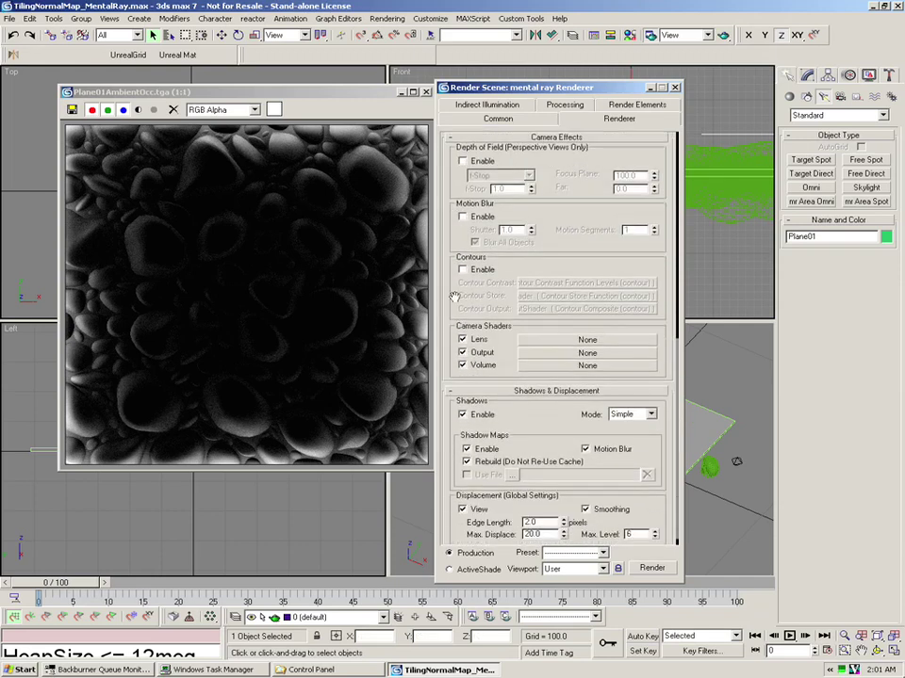
{"action": "left_click", "coordinate": [462, 403]}
{"action": "left_click", "coordinate": [676, 87]}
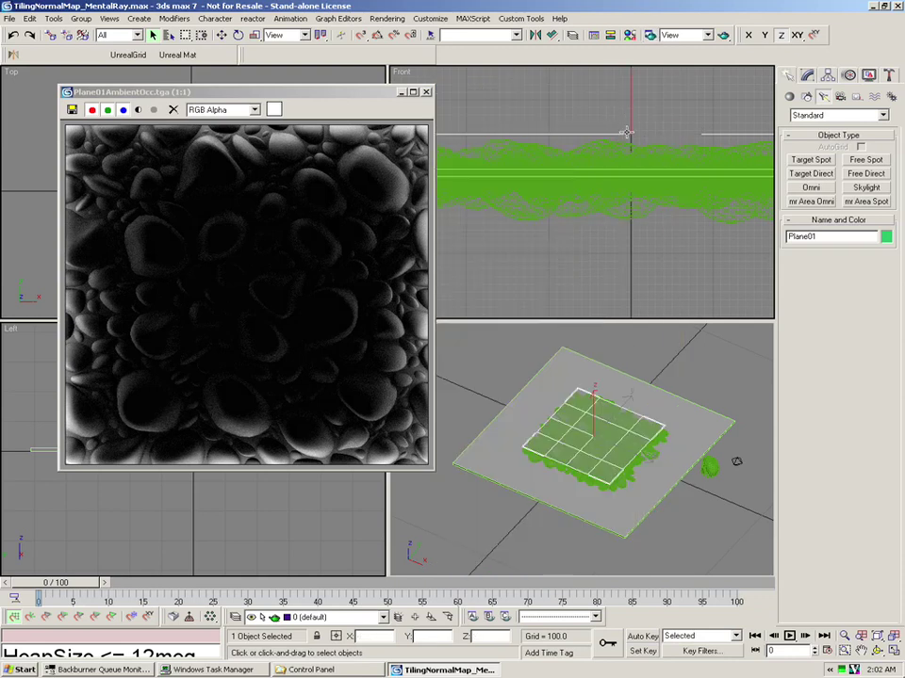
Bake the Plane01 textures with Render To Texture, overwriting the existing Plane01AmbientOcc.tga
{"action": "left_click", "coordinate": [387, 18]}
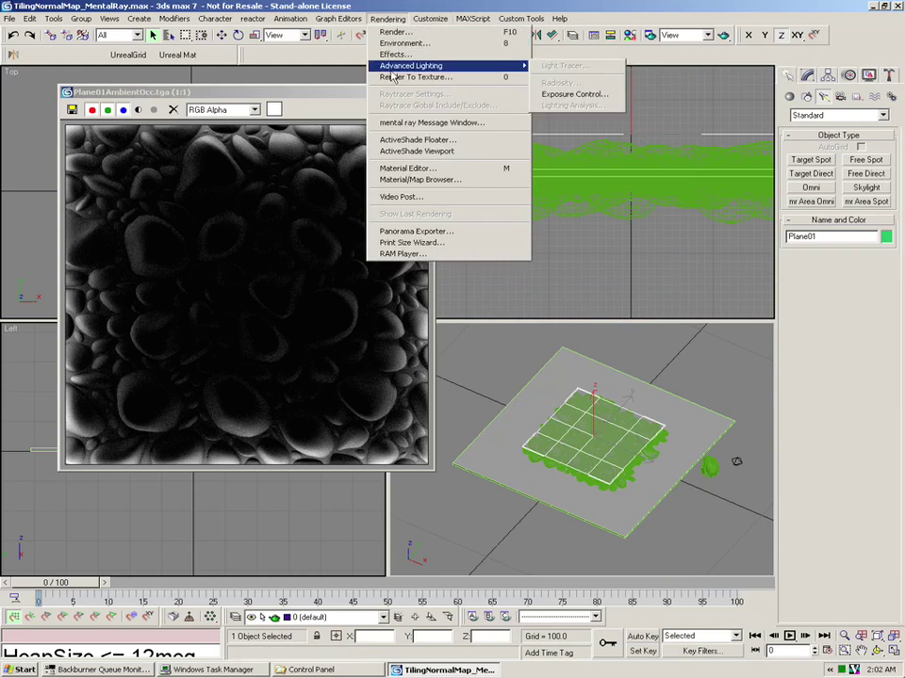
{"action": "left_click", "coordinate": [414, 79]}
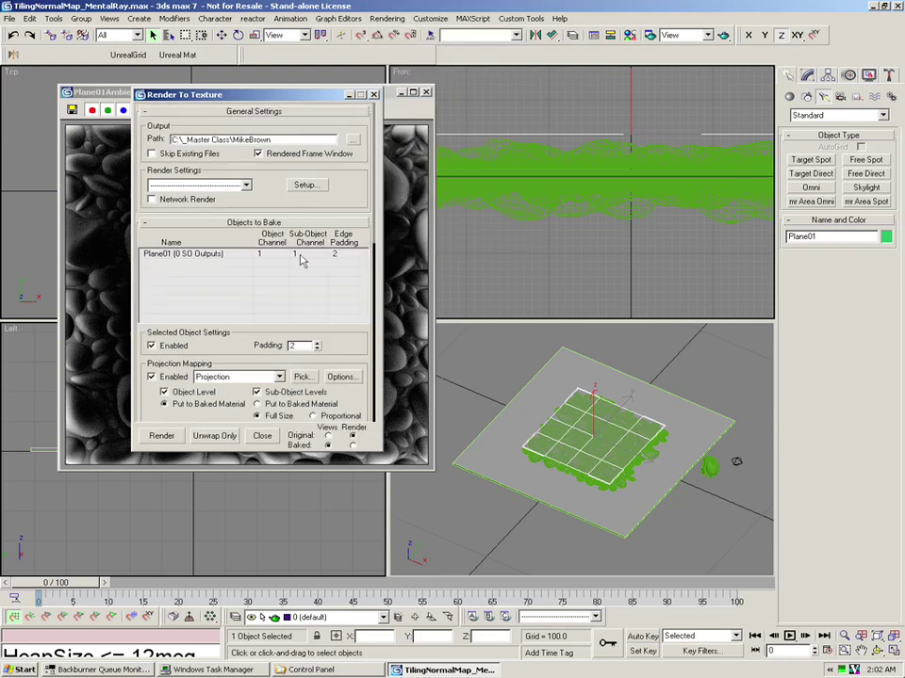
{"action": "scroll", "coordinate": [247, 299], "scroll_direction": "down", "scroll_amount": 10}
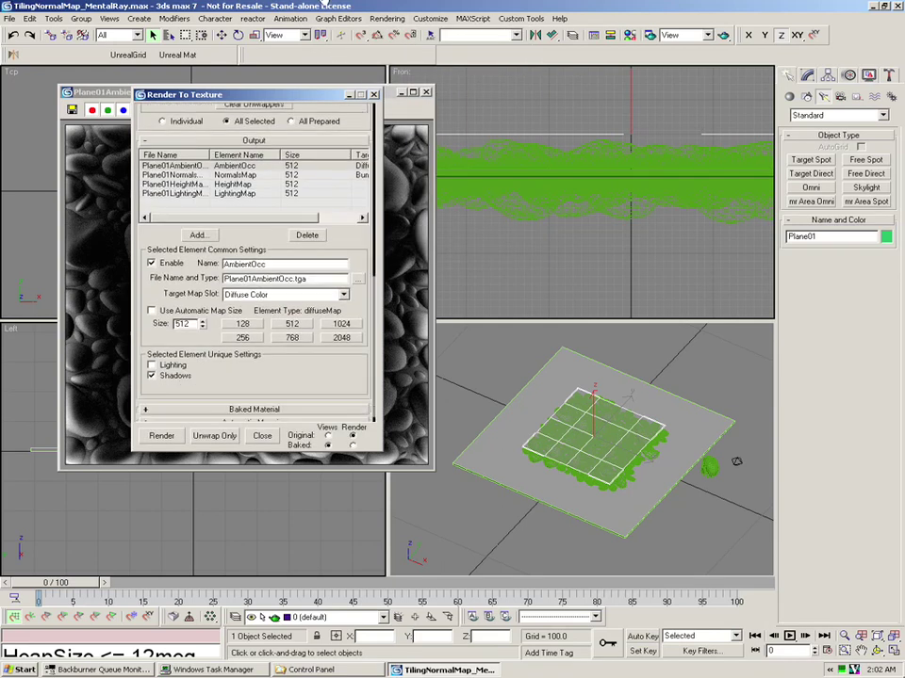
{"action": "scroll", "coordinate": [168, 288], "scroll_direction": "down", "scroll_amount": 1}
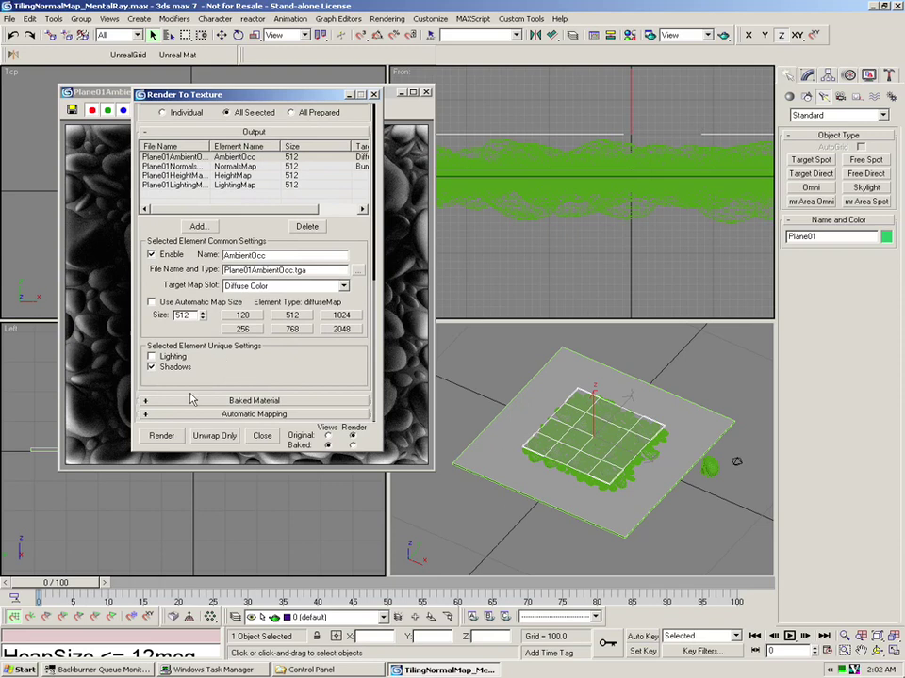
{"action": "left_click", "coordinate": [162, 436]}
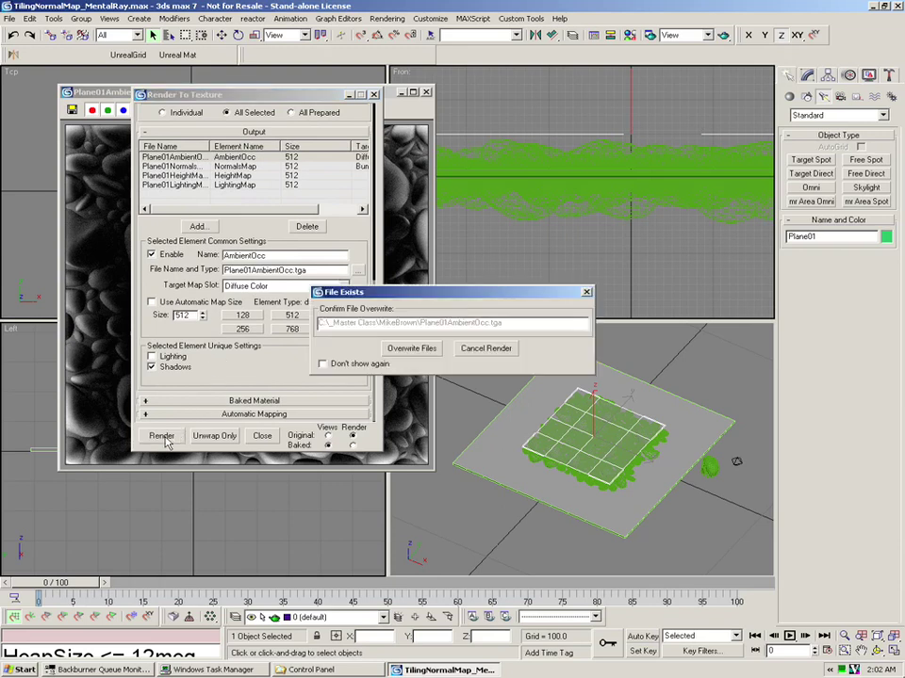
{"action": "left_click", "coordinate": [404, 348]}
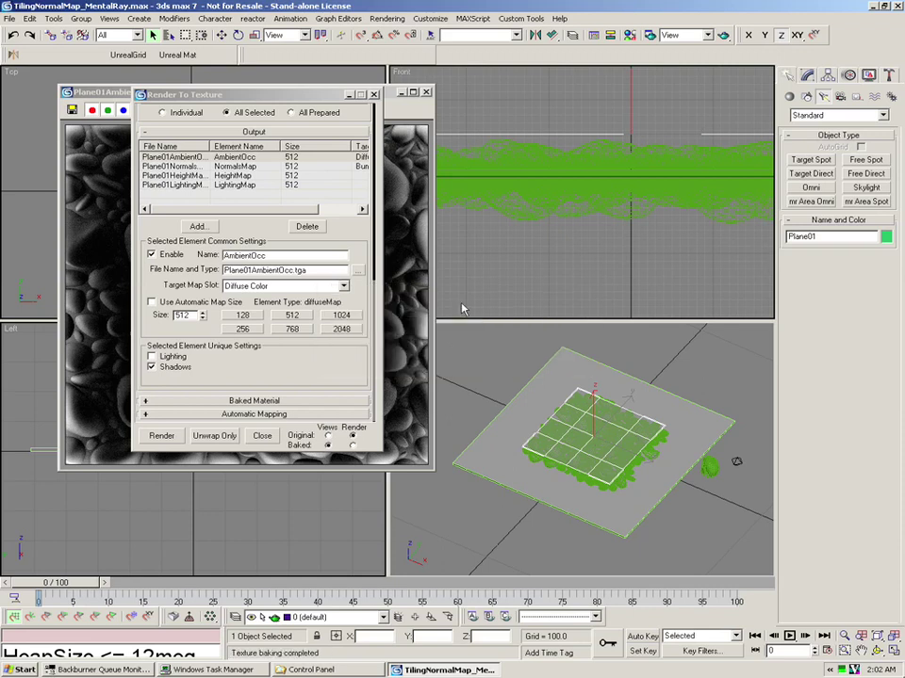
Preview the newly baked Plane01AmbientOcc.tga in the image file browser and cancel without opening it
{"action": "left_click", "coordinate": [9, 18]}
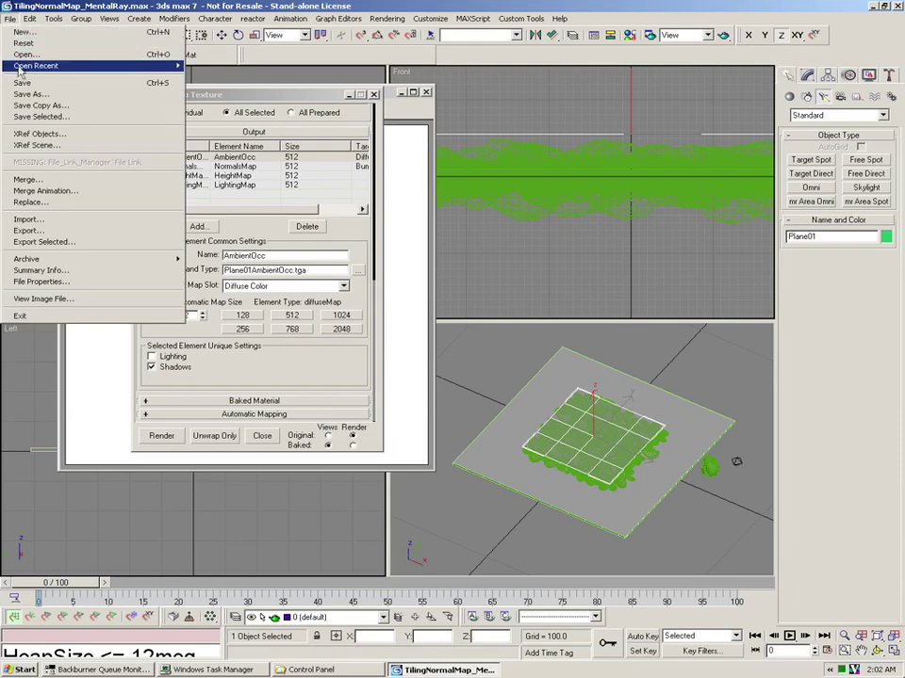
{"action": "left_click", "coordinate": [38, 298]}
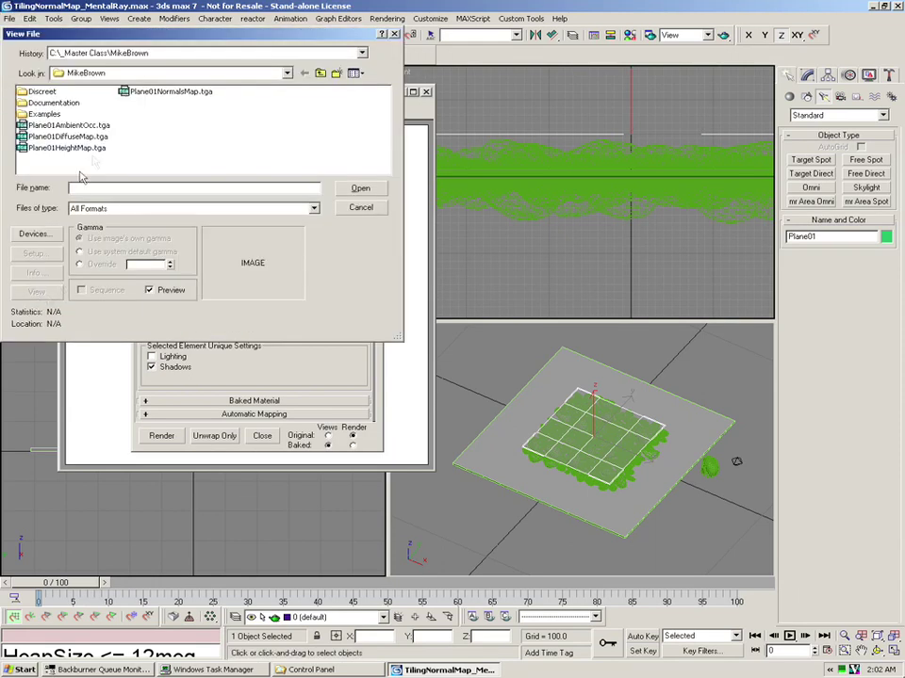
{"action": "left_click", "coordinate": [62, 124]}
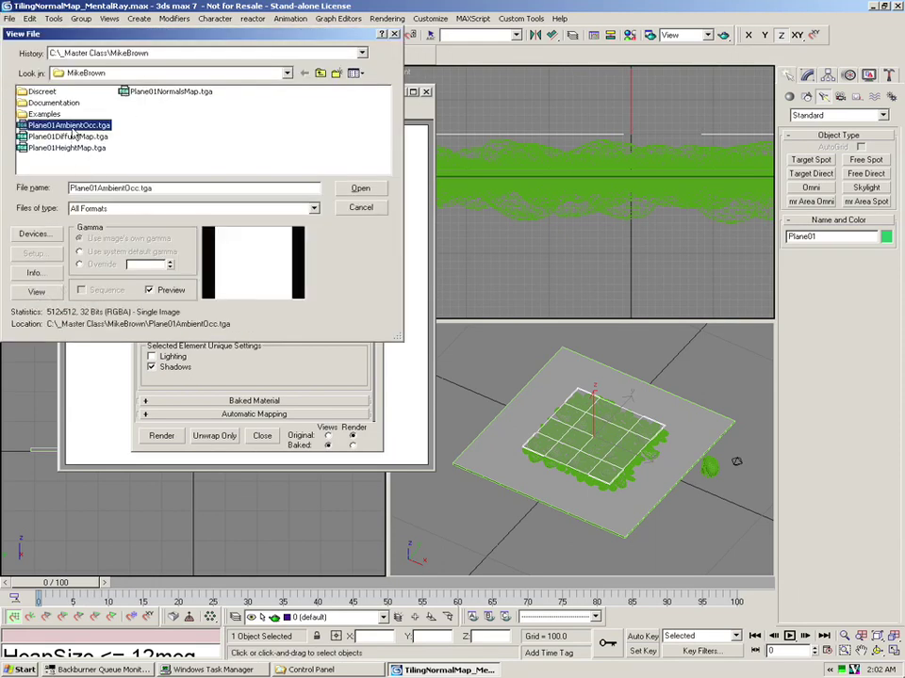
{"action": "left_click", "coordinate": [359, 208]}
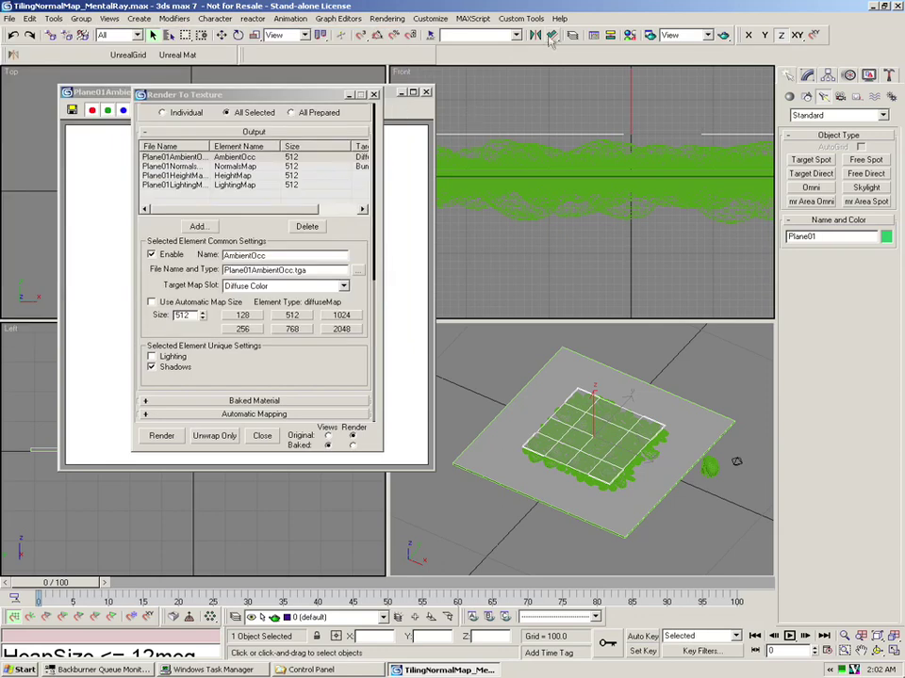
Check the shadow enable option in the mental ray renderer's Shadows & Displacement settings
{"action": "left_click", "coordinate": [430, 19]}
{"action": "mouse_move", "coordinate": [438, 111]}
{"action": "left_click", "coordinate": [658, 6]}
{"action": "left_click", "coordinate": [649, 36]}
{"action": "scroll", "coordinate": [572, 473], "scroll_direction": "down", "scroll_amount": 5}
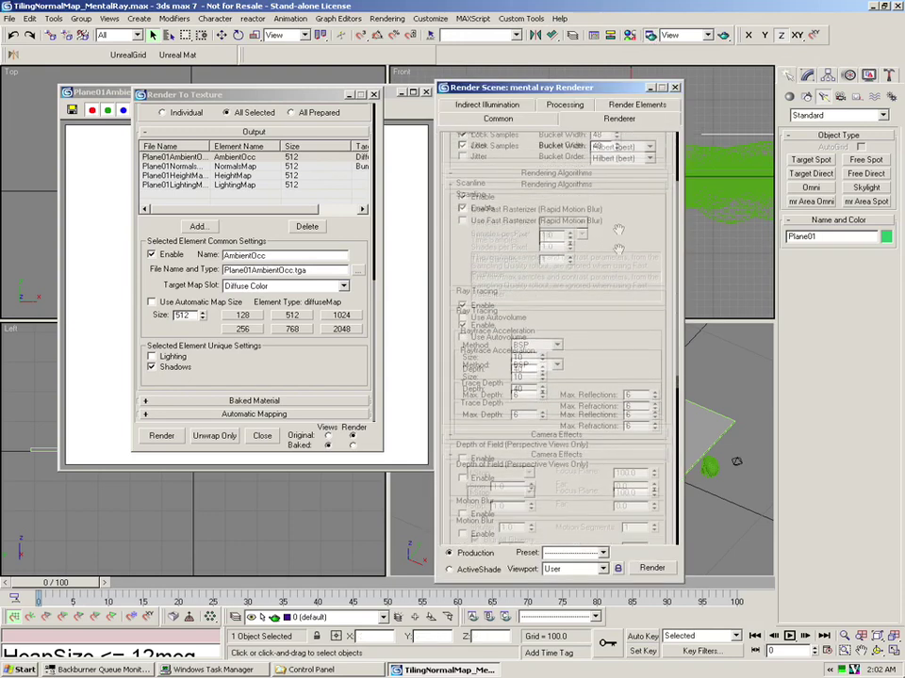
{"action": "scroll", "coordinate": [490, 396], "scroll_direction": "down", "scroll_amount": 6}
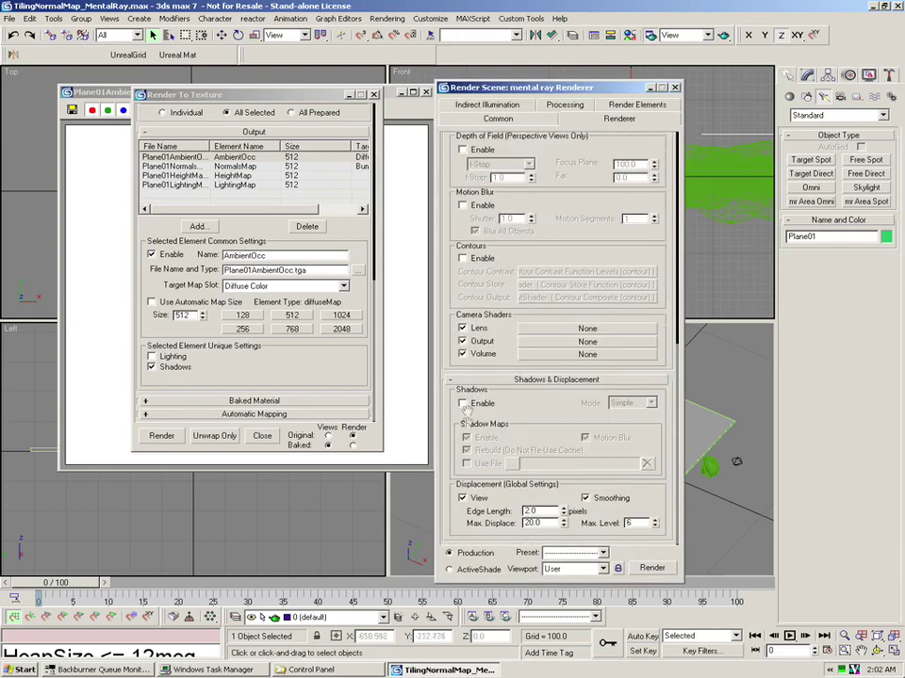
Close the Render Scene dialog, the Render To Texture dialog and the ambient occlusion image window
{"action": "left_click", "coordinate": [676, 88]}
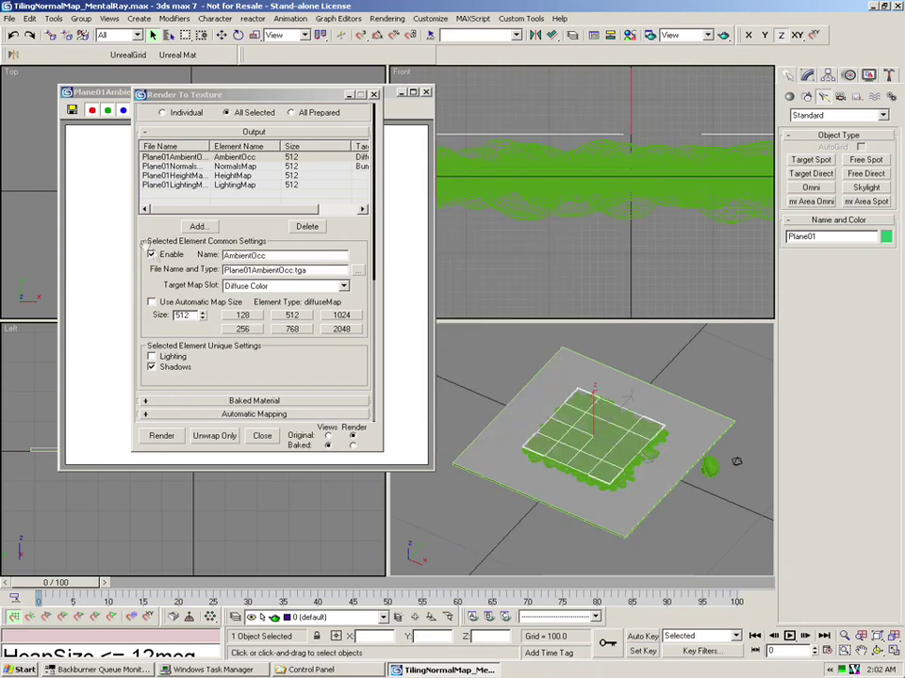
{"action": "left_click", "coordinate": [374, 94]}
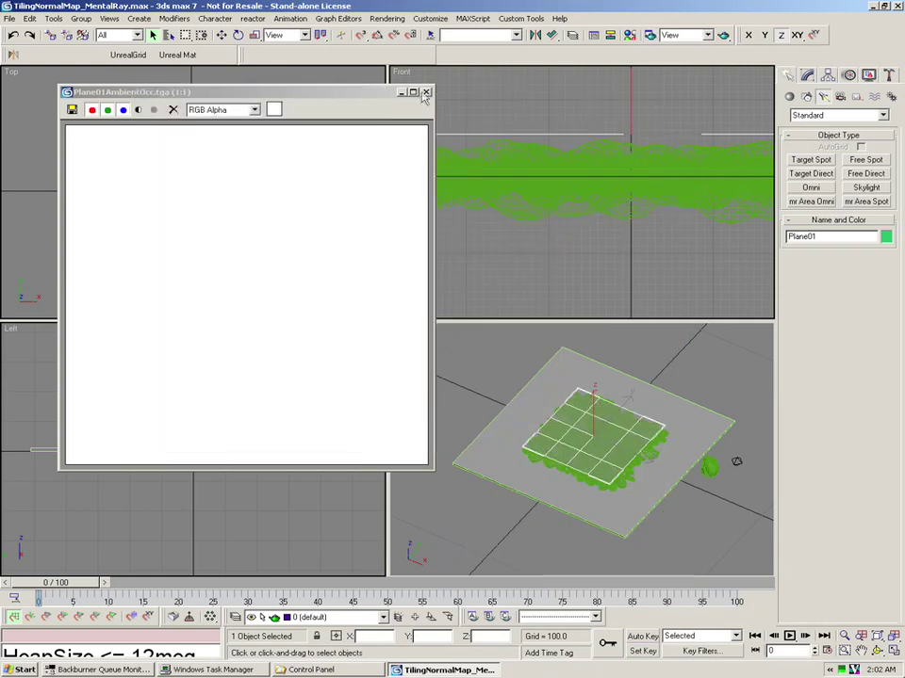
{"action": "left_click", "coordinate": [426, 93]}
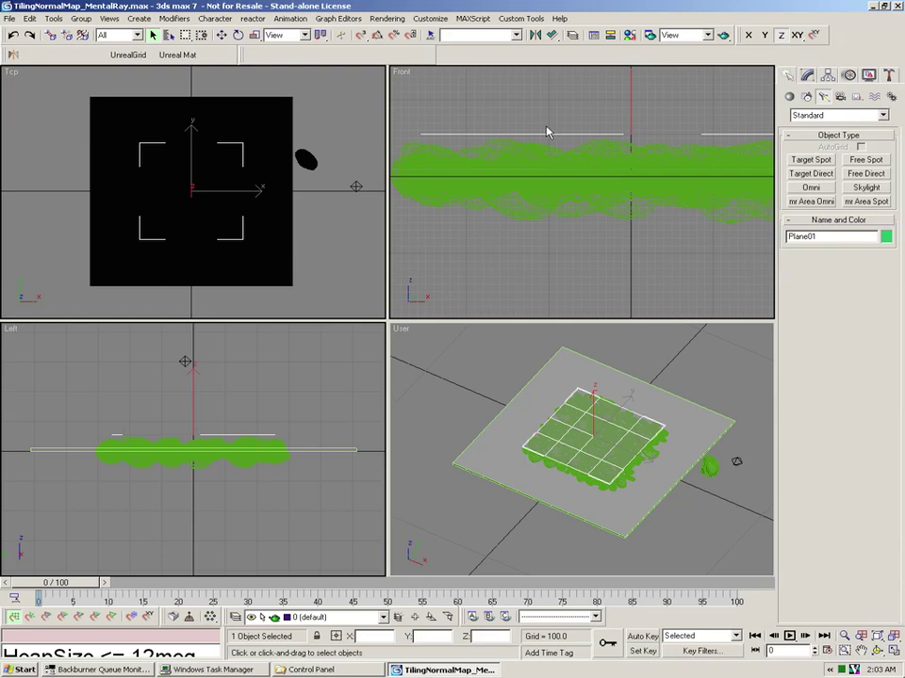
Browse for an image file to view, checking the TilingMap folder inside Examples and returning to the Examples folder
{"action": "left_click", "coordinate": [8, 18]}
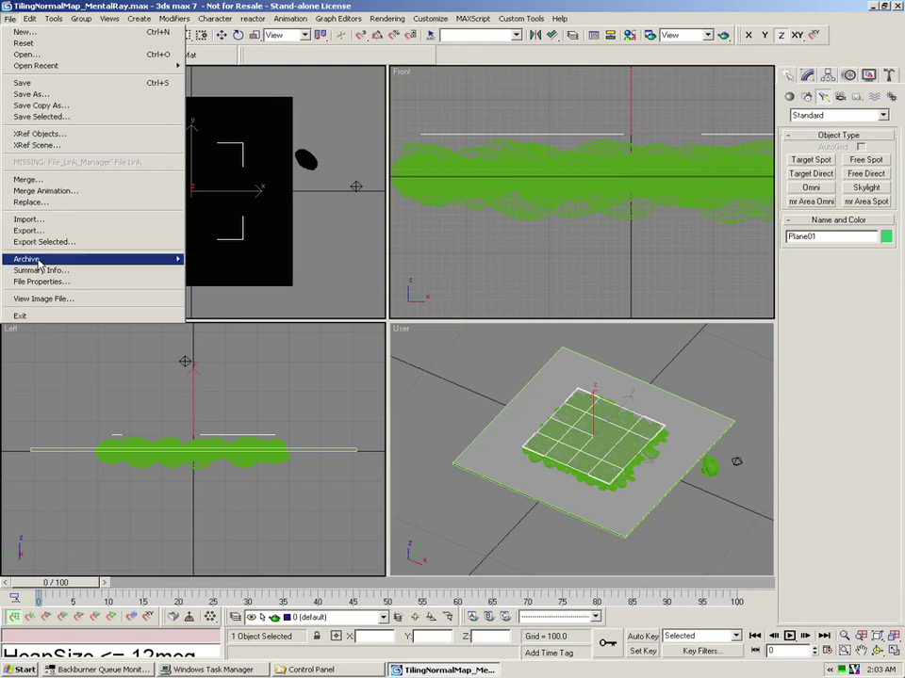
{"action": "left_click", "coordinate": [45, 298]}
{"action": "left_click", "coordinate": [170, 75]}
{"action": "left_click", "coordinate": [116, 149]}
{"action": "left_click", "coordinate": [52, 117]}
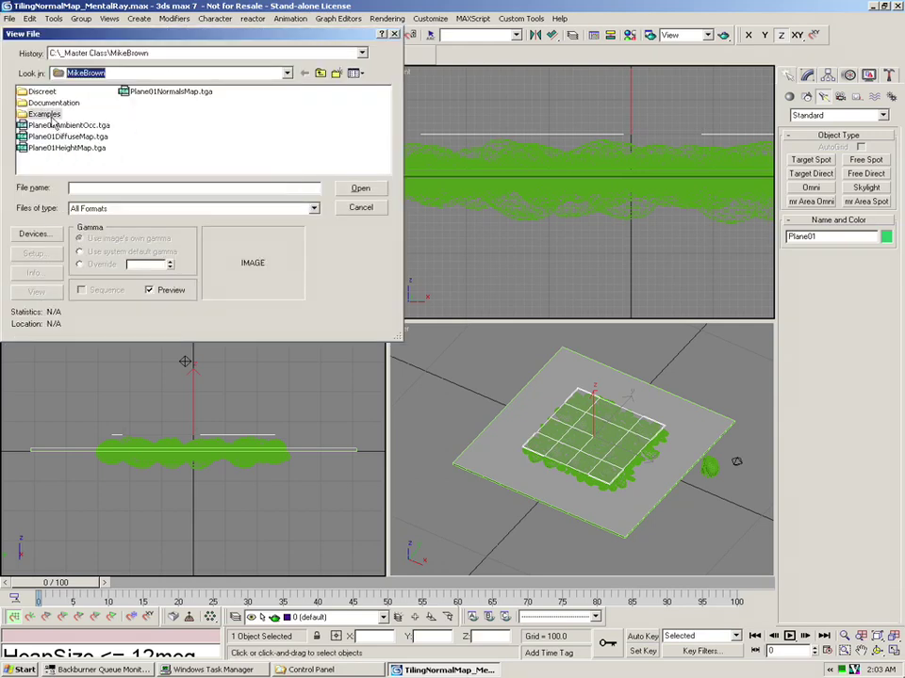
{"action": "double_click", "coordinate": [47, 115]}
{"action": "left_click", "coordinate": [43, 114]}
{"action": "double_click", "coordinate": [45, 115]}
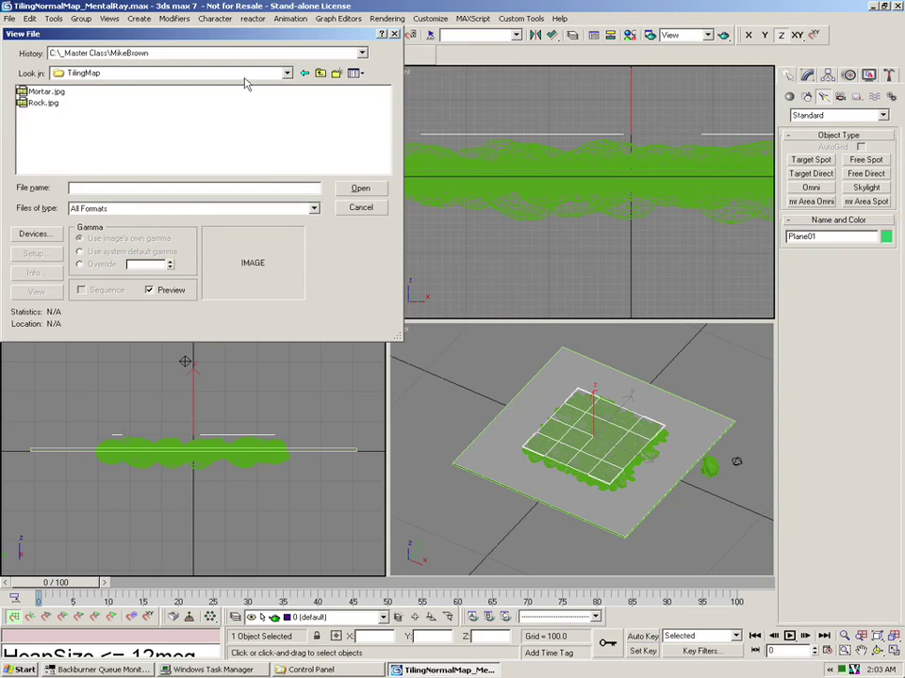
{"action": "left_click", "coordinate": [320, 73]}
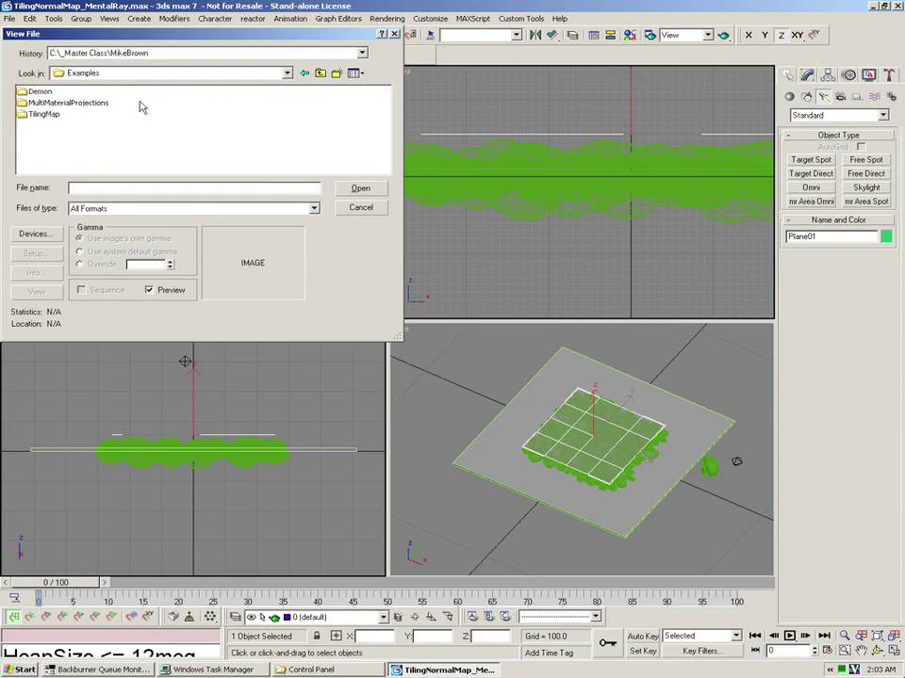
Check the Demon examples folder for image files and cancel the file browser without opening one
{"action": "left_click", "coordinate": [86, 105]}
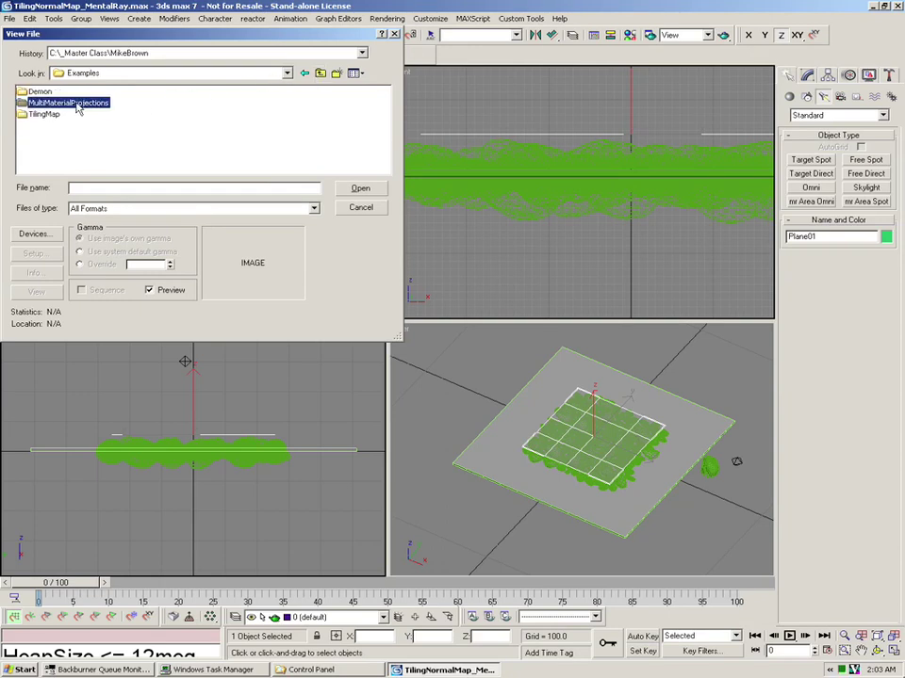
{"action": "left_click", "coordinate": [50, 113]}
{"action": "left_click", "coordinate": [46, 103]}
{"action": "left_click", "coordinate": [42, 92]}
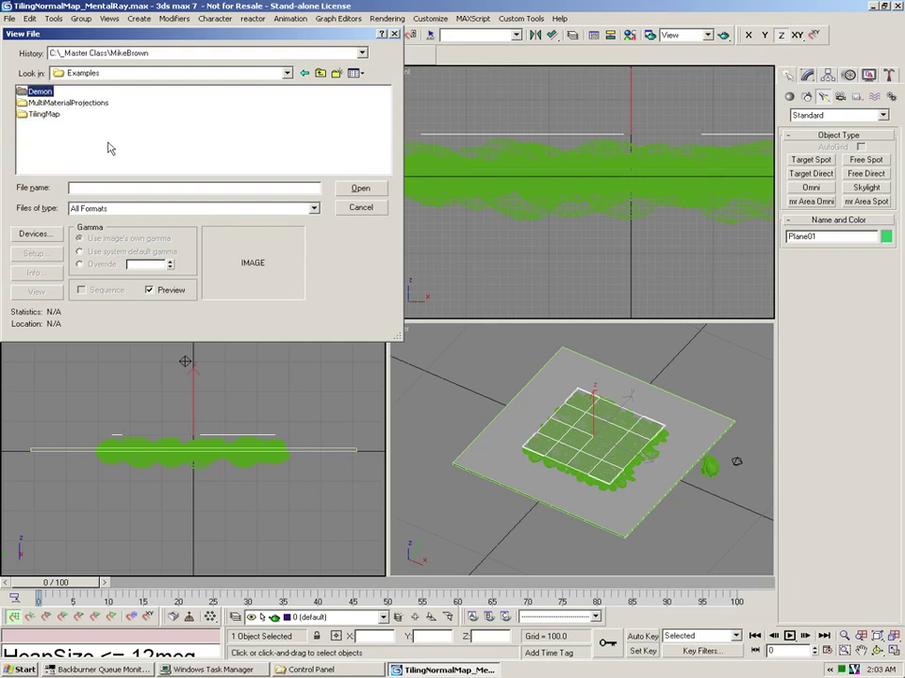
{"action": "double_click", "coordinate": [41, 92]}
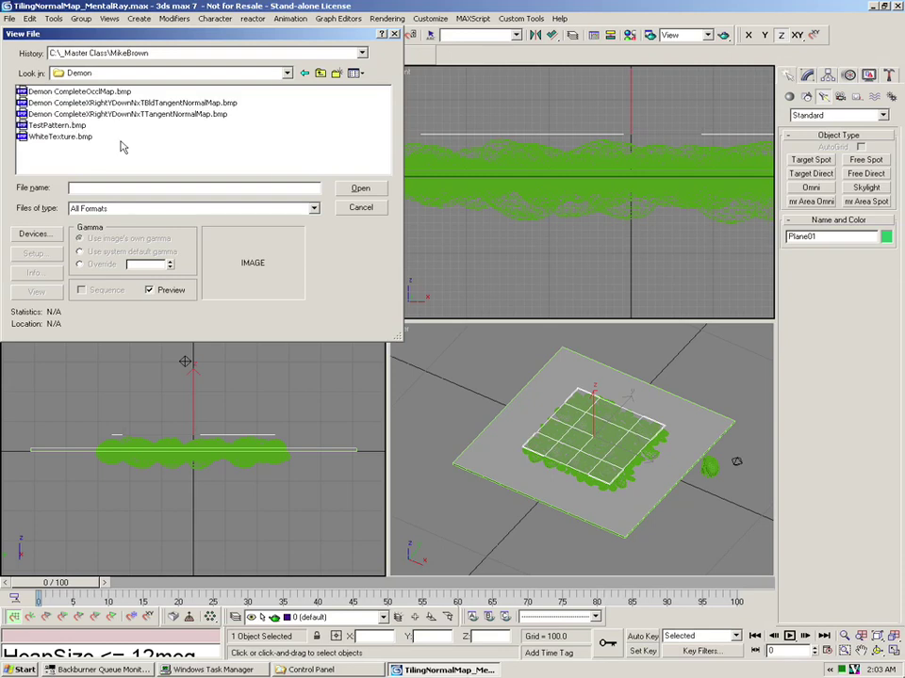
{"action": "left_click", "coordinate": [360, 208]}
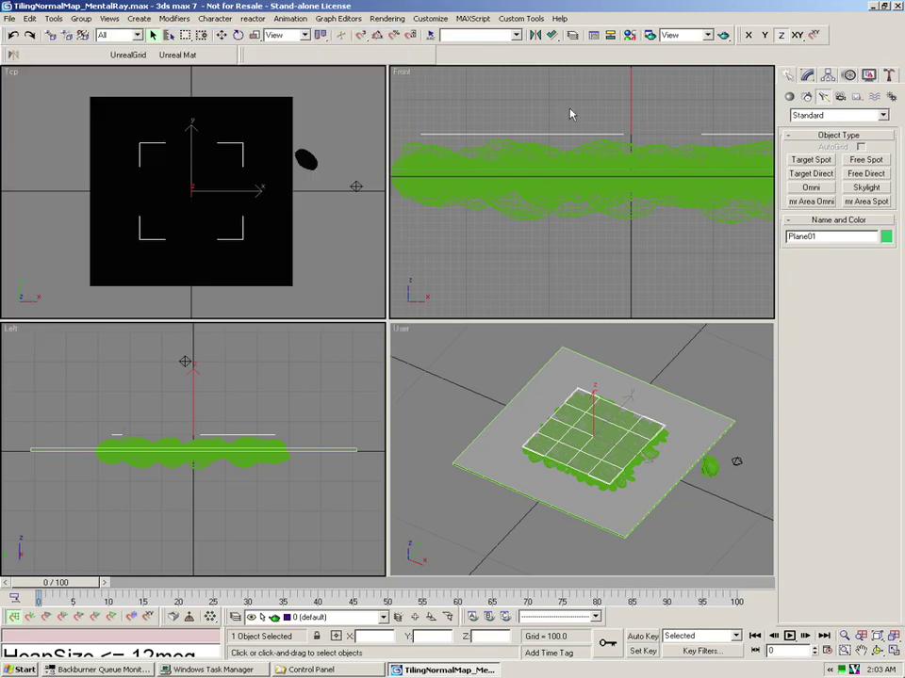
Review the Ambient/Reflective Occlusion parameters of the Lighting material's diffuse map, including the Samples setting
{"action": "left_click", "coordinate": [631, 35]}
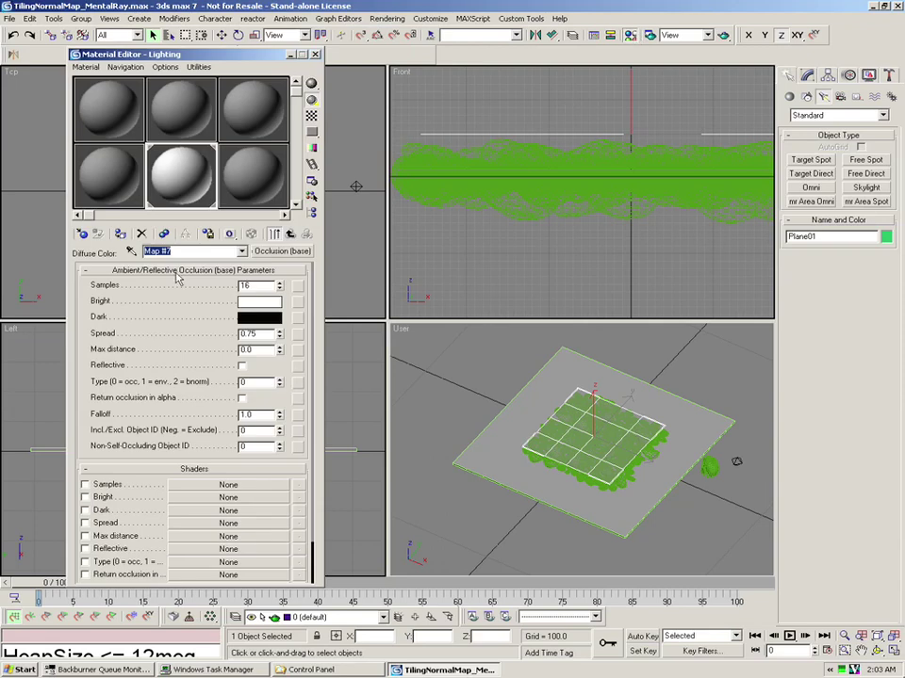
{"action": "left_click_drag", "start_coordinate": [84, 330], "coordinate": [84, 329]}
{"action": "left_click_drag", "start_coordinate": [83, 326], "coordinate": [84, 336]}
{"action": "left_click_drag", "start_coordinate": [86, 445], "coordinate": [88, 399]}
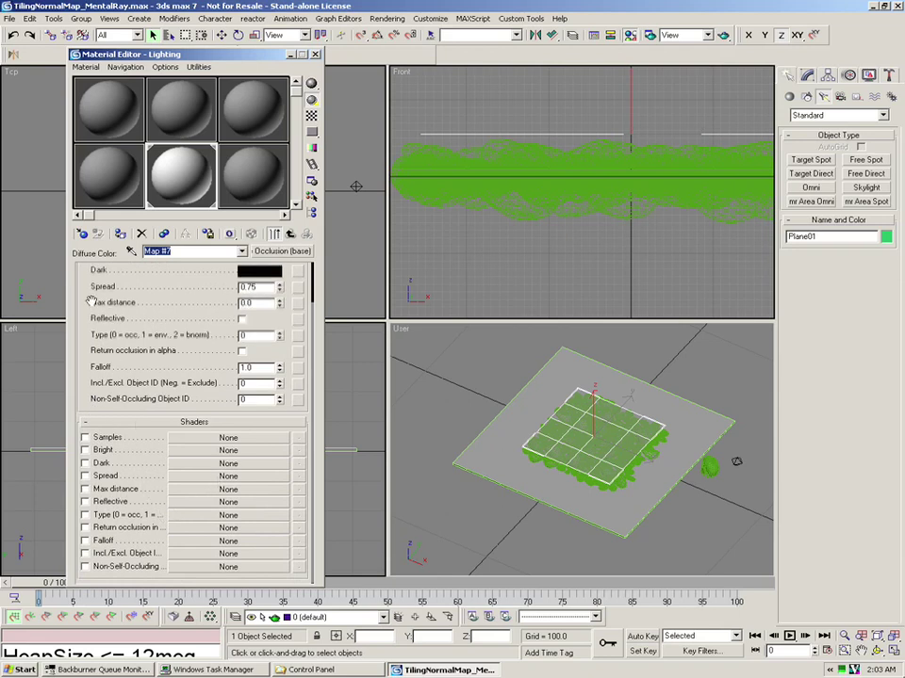
{"action": "scroll", "coordinate": [127, 339], "scroll_direction": "up", "scroll_amount": 2}
{"action": "double_click", "coordinate": [251, 284]}
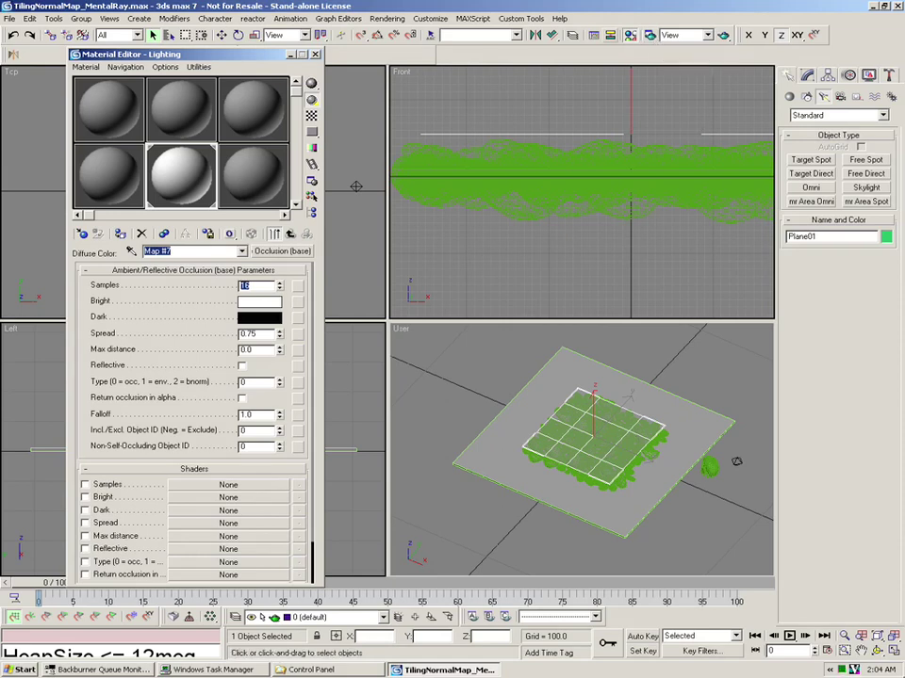
Bake the Plane01 texture elements again with Render To Texture, overwriting the existing files, and move the progress window aside
{"action": "left_click", "coordinate": [471, 19]}
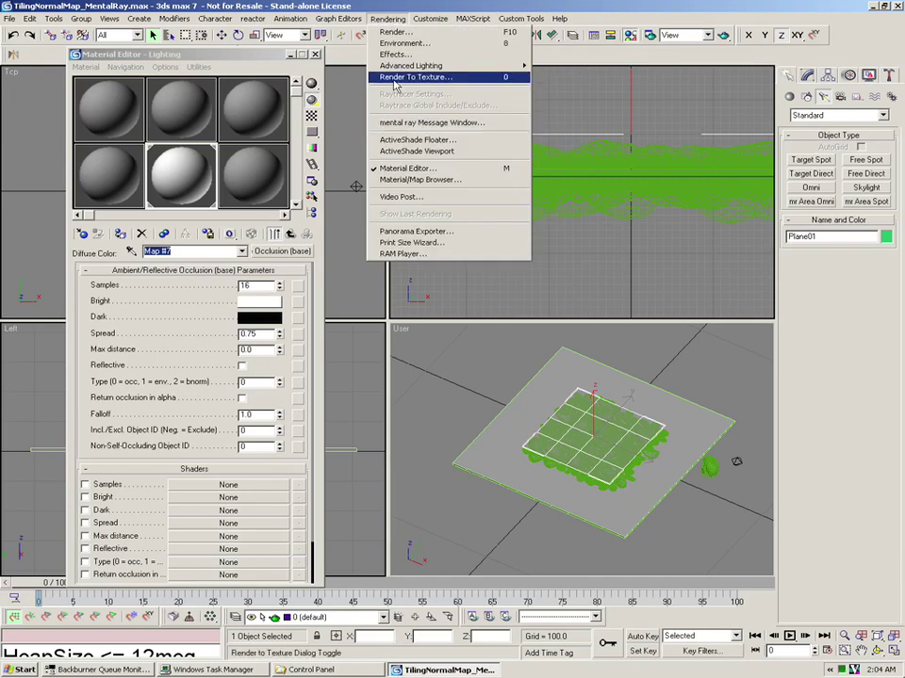
{"action": "left_click", "coordinate": [395, 79]}
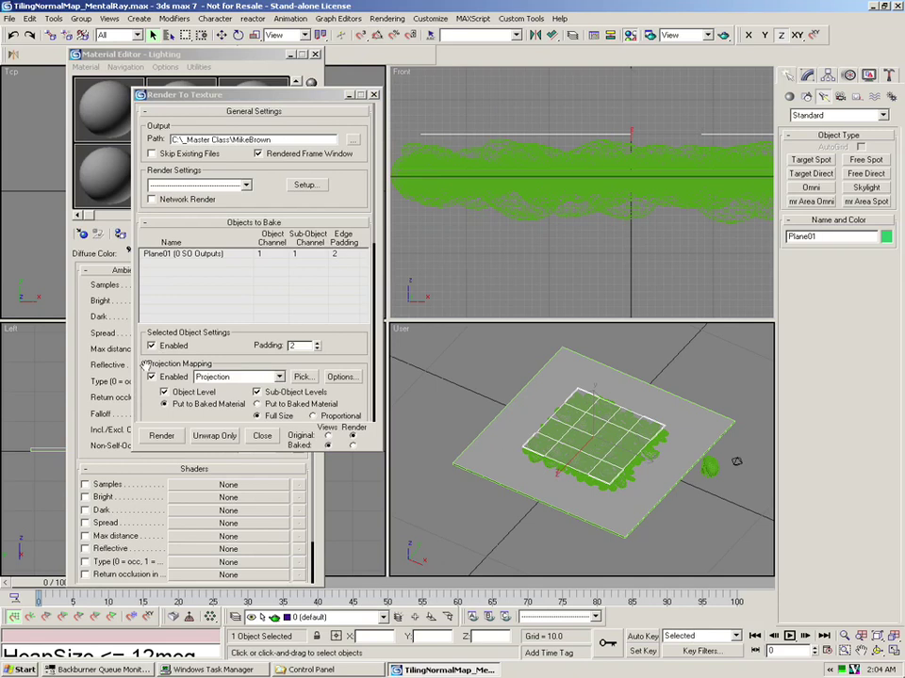
{"action": "scroll", "coordinate": [209, 349], "scroll_direction": "down", "scroll_amount": 5}
{"action": "left_click", "coordinate": [168, 437]}
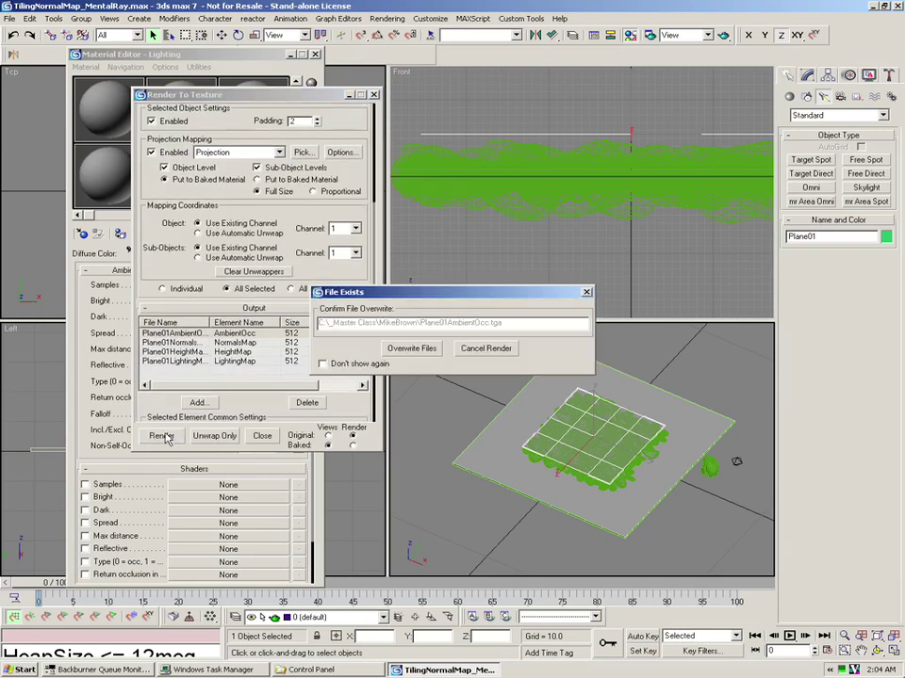
{"action": "left_click", "coordinate": [415, 350]}
{"action": "left_click", "coordinate": [407, 353]}
{"action": "left_click", "coordinate": [407, 352]}
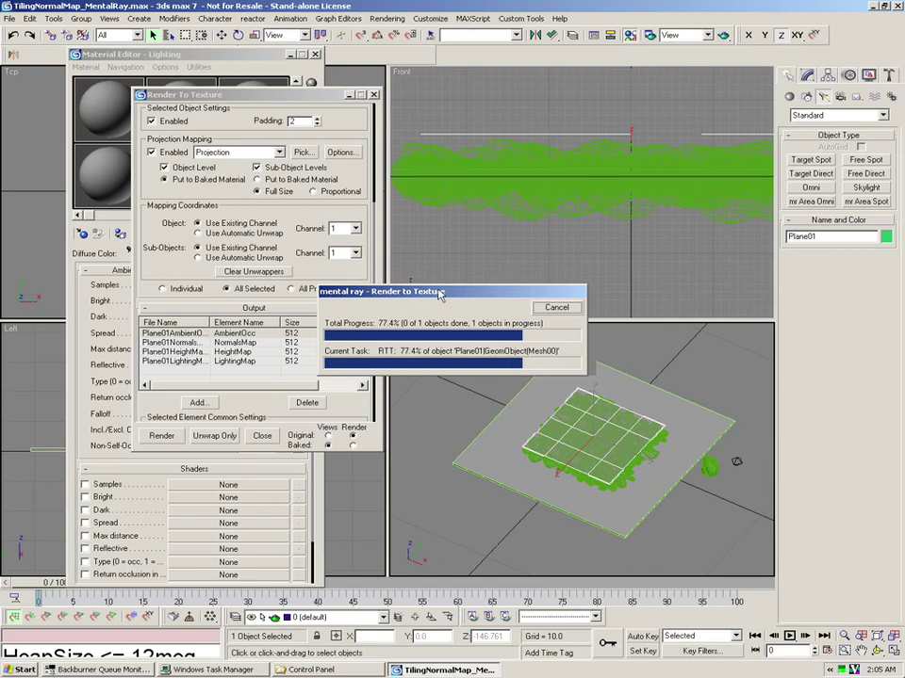
{"action": "left_click_drag", "start_coordinate": [437, 292], "coordinate": [536, 228]}
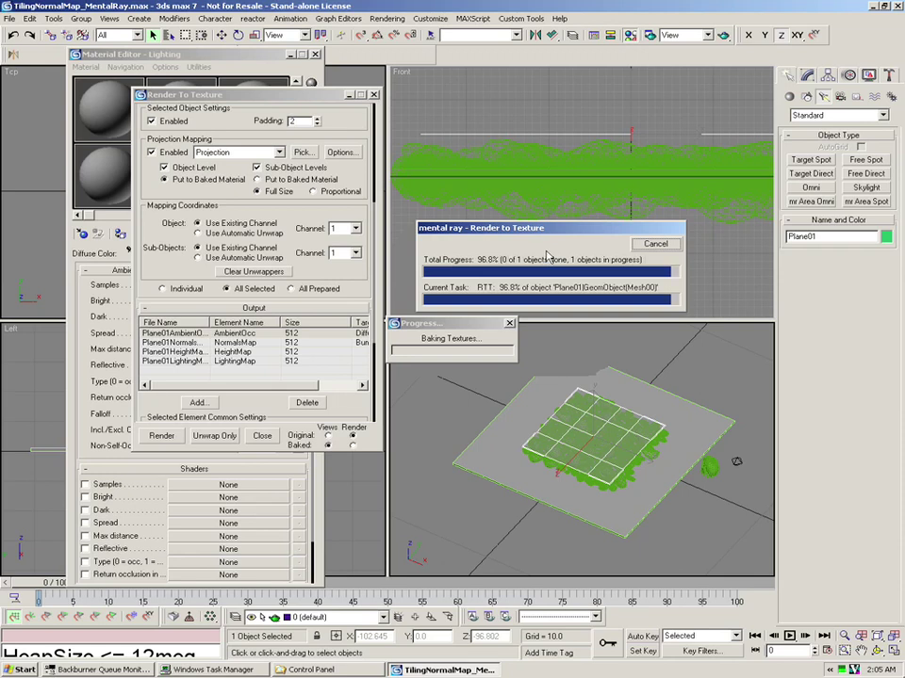
Open the rebaked Plane01AmbientOcc.tga from the MikeBrown folder in the image viewer
{"action": "left_click", "coordinate": [8, 17]}
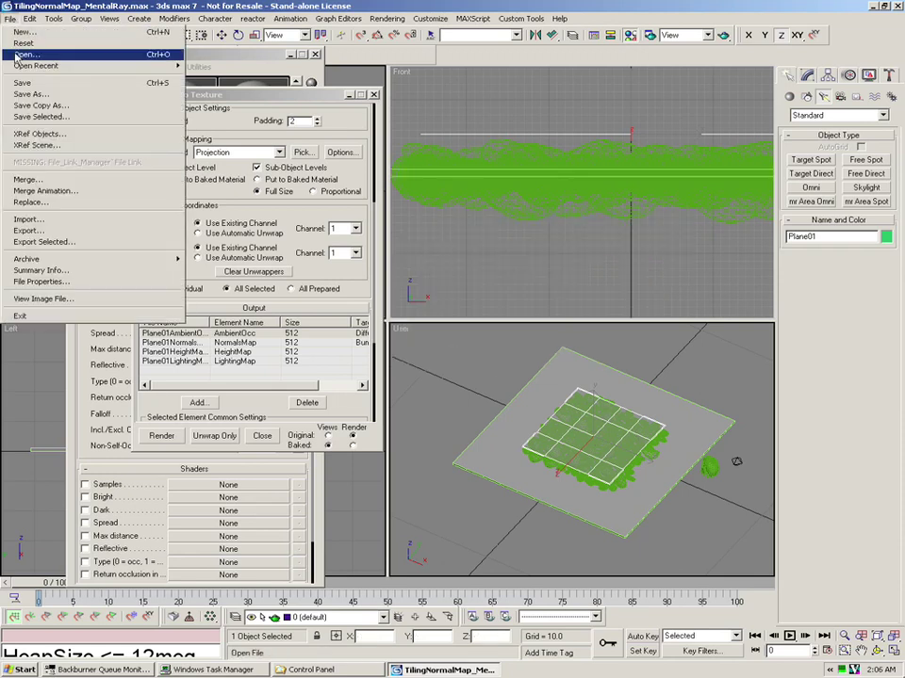
{"action": "left_click", "coordinate": [37, 226]}
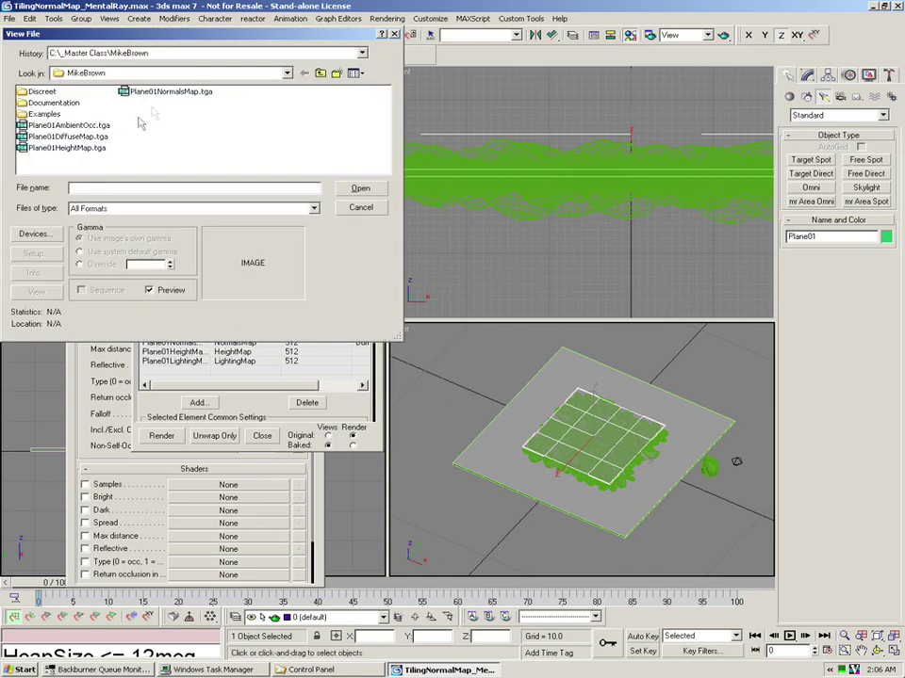
{"action": "left_click", "coordinate": [72, 126]}
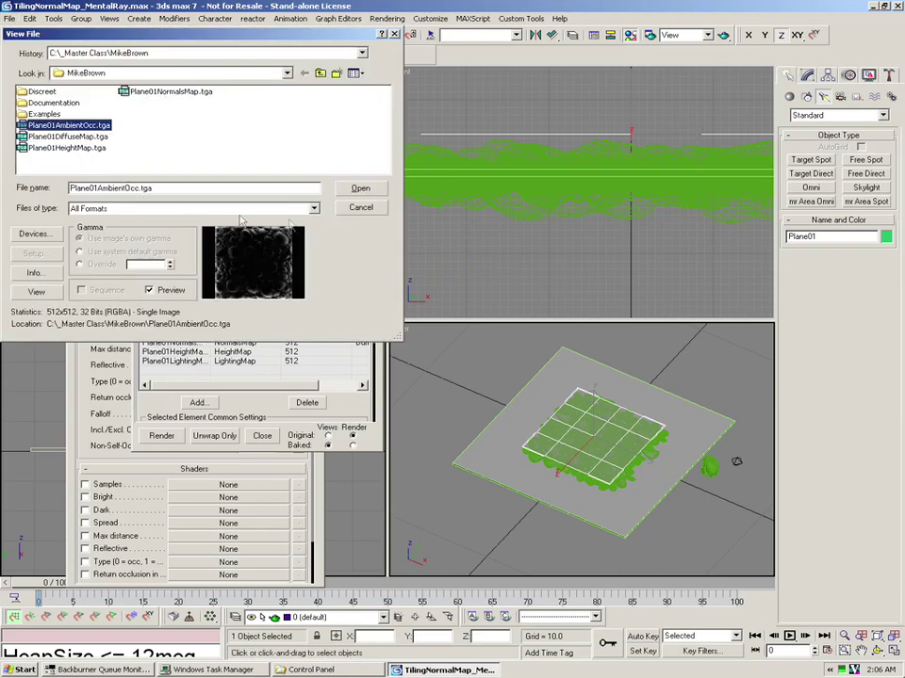
{"action": "left_click", "coordinate": [360, 187]}
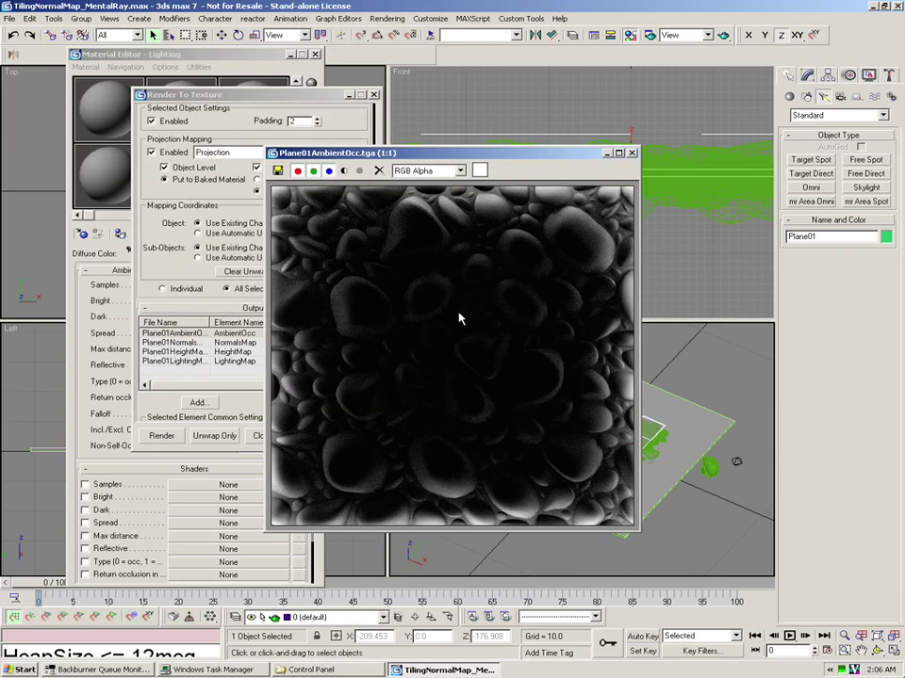